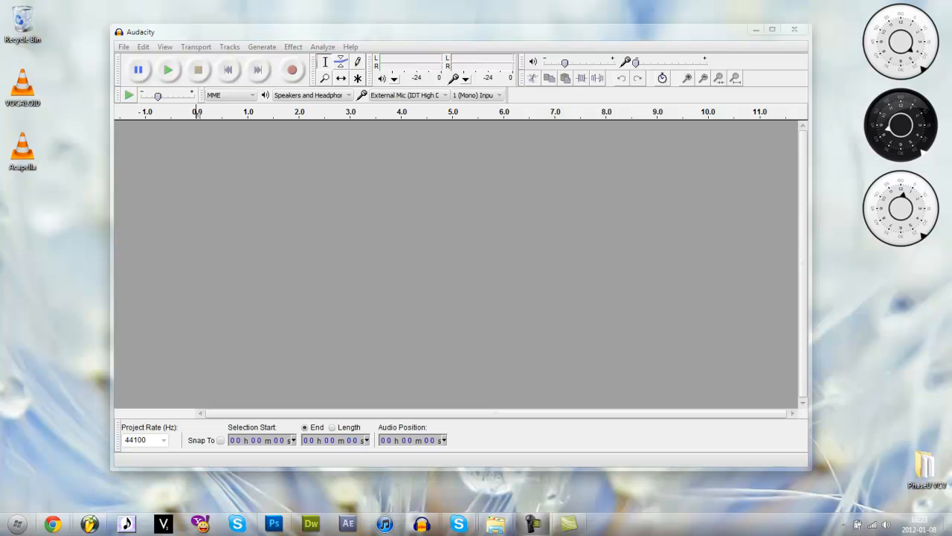
# Import the Acapella and VOCALOID audio files from the desktop into the empty project
pyautogui.moveTo(29, 97); pyautogui.dragTo(213, 203)
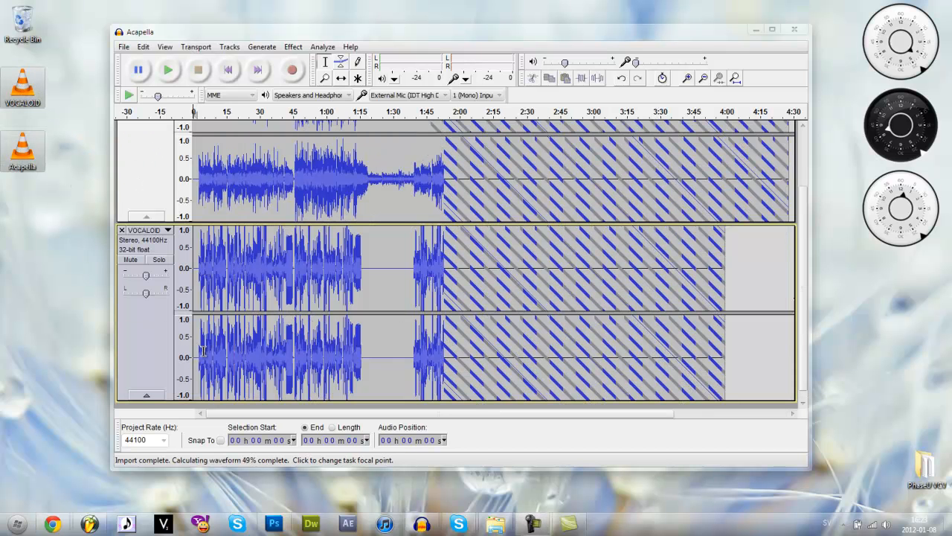
# Time-shift the VOCALOID track slightly earlier so its first note starts closer to the Acapella track's first note
pyautogui.click(687, 79)
pyautogui.click(687, 79)
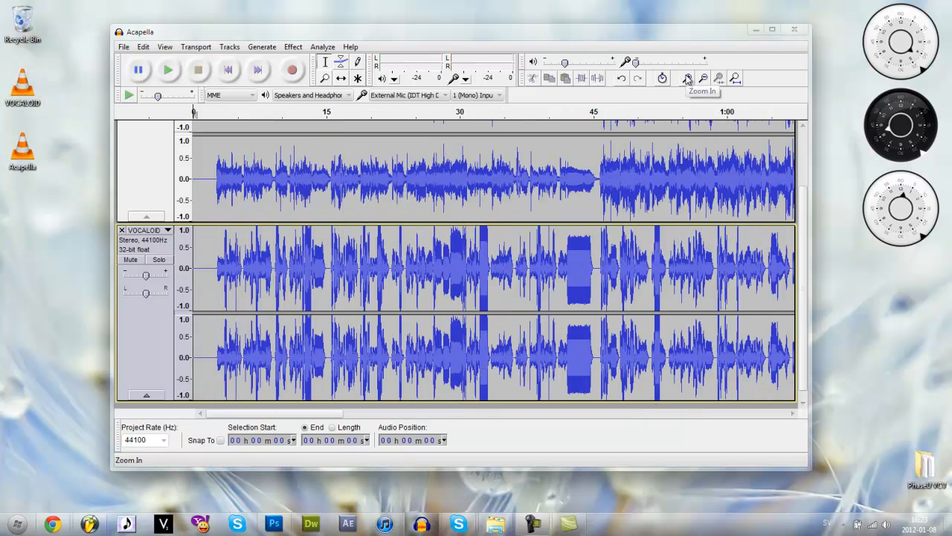
pyautogui.click(687, 79)
pyautogui.click(687, 79)
pyautogui.click(687, 79)
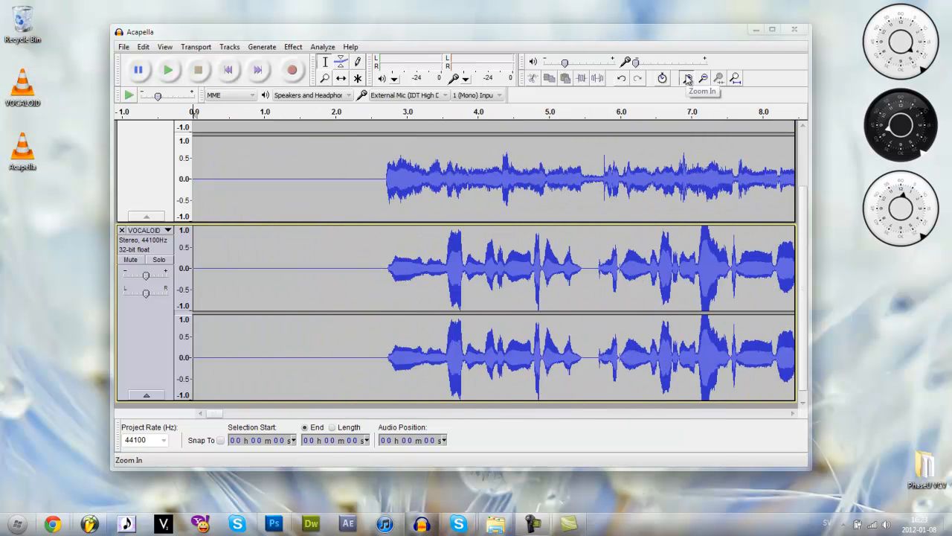
pyautogui.click(687, 79)
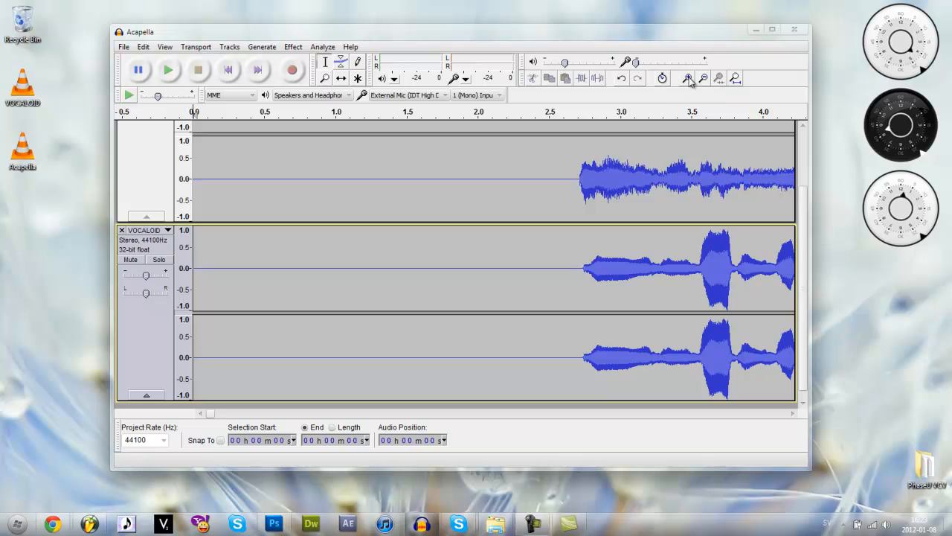
pyautogui.click(687, 79)
pyautogui.moveTo(210, 413); pyautogui.dragTo(218, 414)
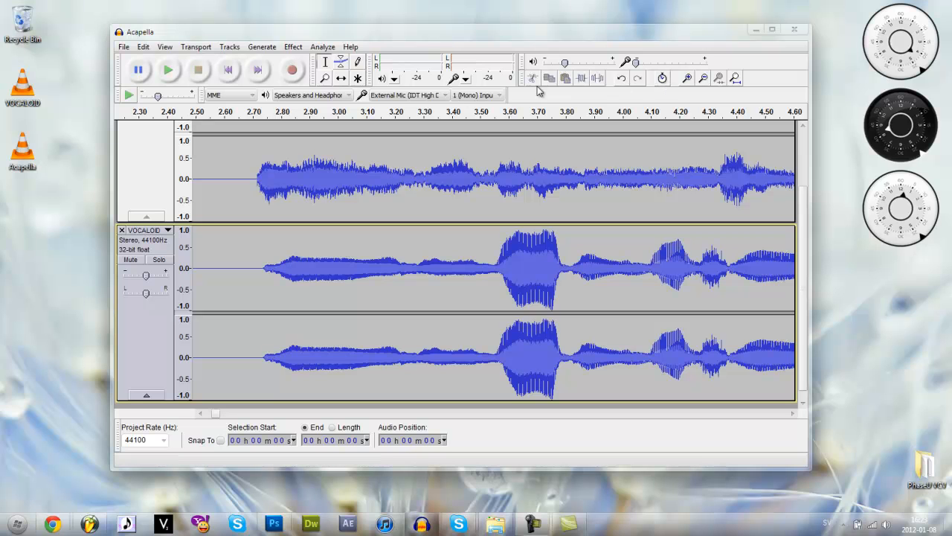
pyautogui.click(340, 78)
pyautogui.moveTo(276, 264); pyautogui.dragTo(271, 264)
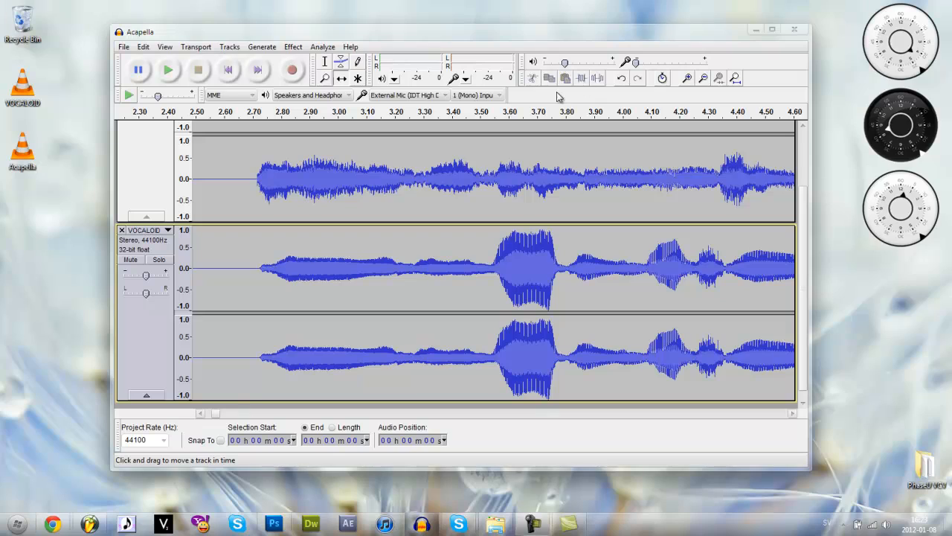
# Fine-tune the VOCALOID track's time shift so its start lines up with the Acapella onset at about 2.72 s
pyautogui.click(688, 78)
pyautogui.click(687, 78)
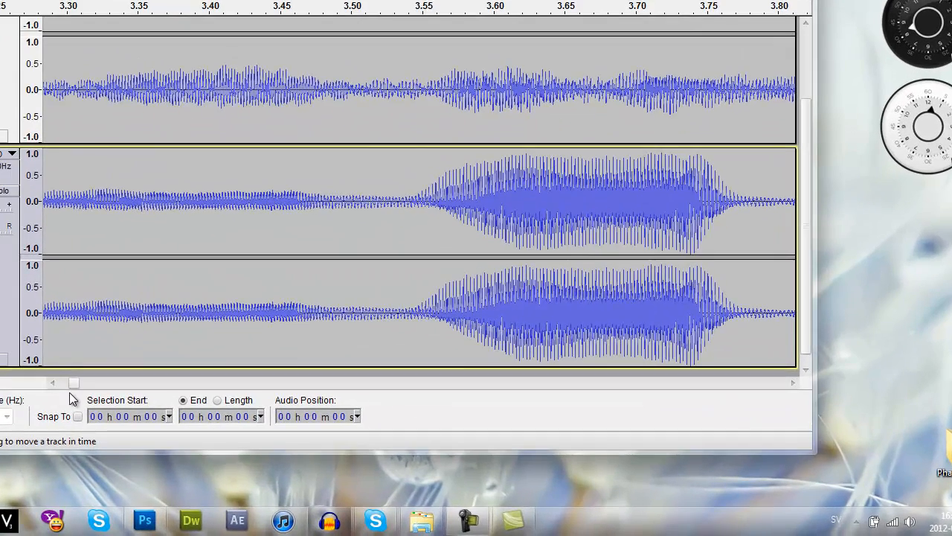
pyautogui.moveTo(73, 387); pyautogui.dragTo(72, 389)
pyautogui.moveTo(395, 212); pyautogui.dragTo(388, 212)
pyautogui.click(248, 11)
pyautogui.moveTo(339, 153); pyautogui.dragTo(317, 160)
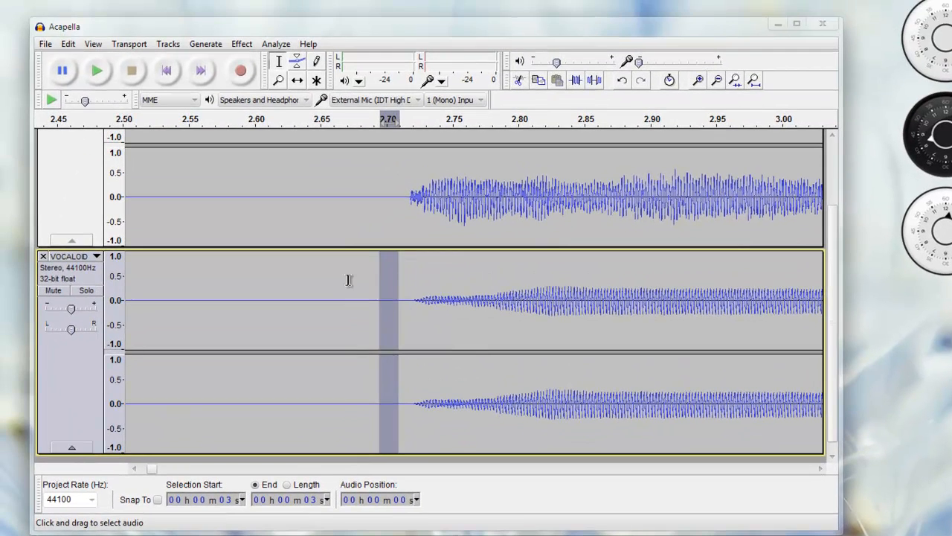
pyautogui.moveTo(389, 216); pyautogui.dragTo(411, 222)
pyautogui.click(415, 222)
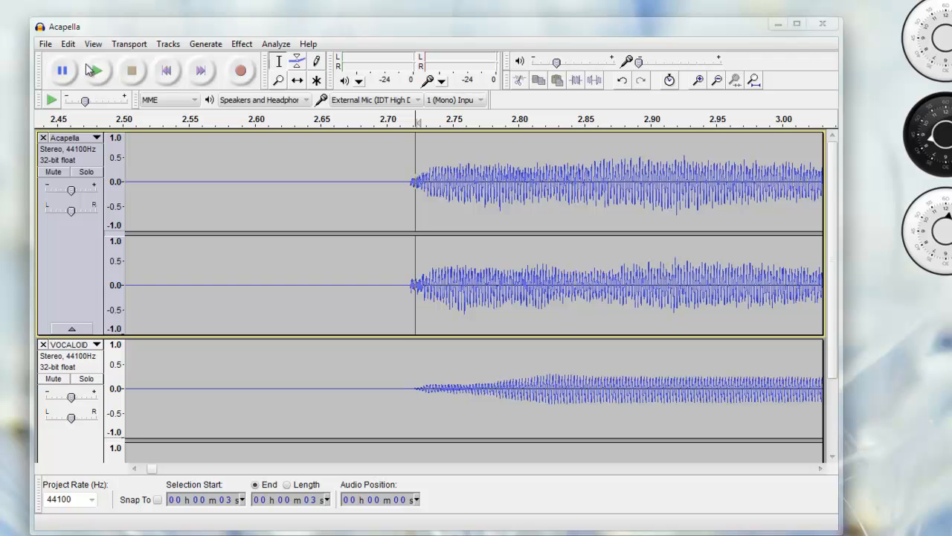
# Remove the Acapella track and export the shifted VOCALOID track to the desktop as VOCALOID.wav, replacing the existing file
pyautogui.click(43, 138)
pyautogui.click(45, 45)
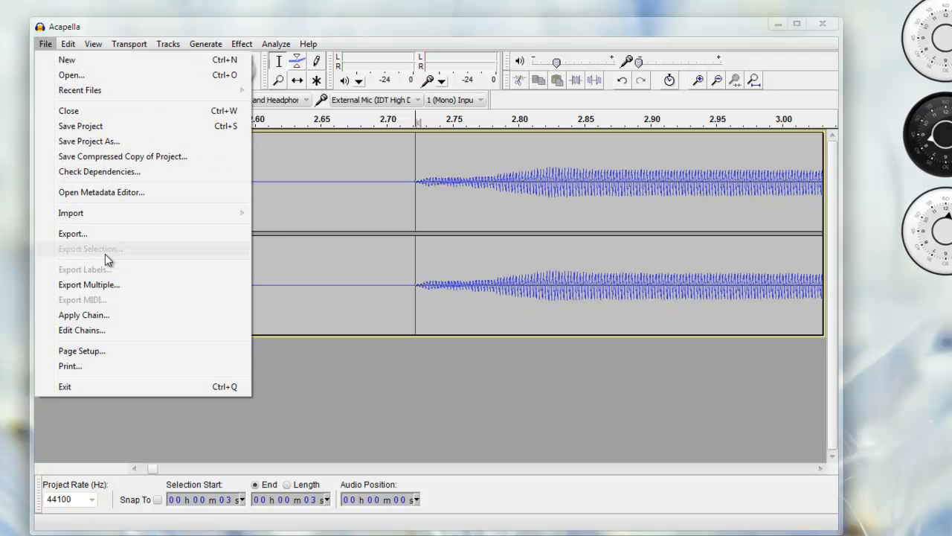
pyautogui.click(105, 234)
pyautogui.click(145, 209)
pyautogui.click(384, 279)
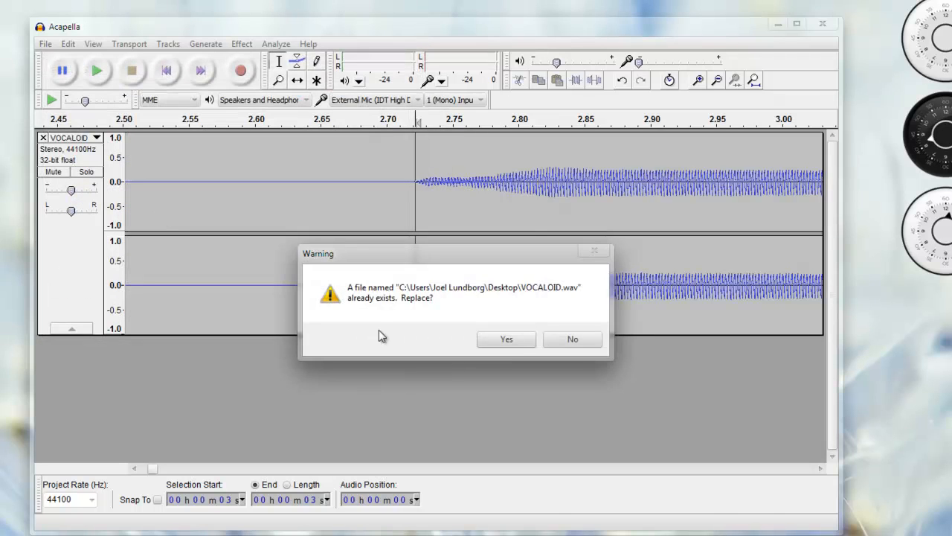
pyautogui.click(505, 339)
pyautogui.click(470, 407)
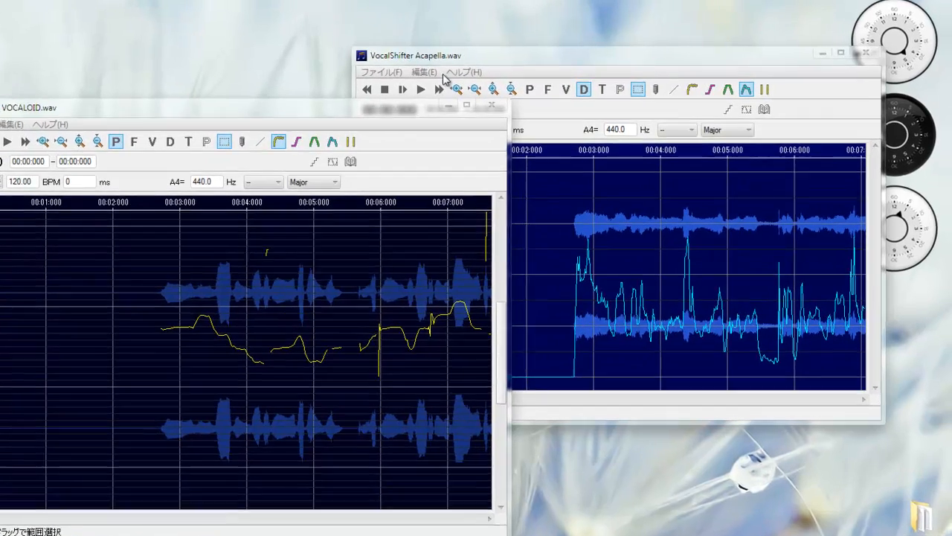
# In VocalShifter, copy the pitch curve of Acapella.wav and paste it into VOCALOID.wav
pyautogui.click(582, 56)
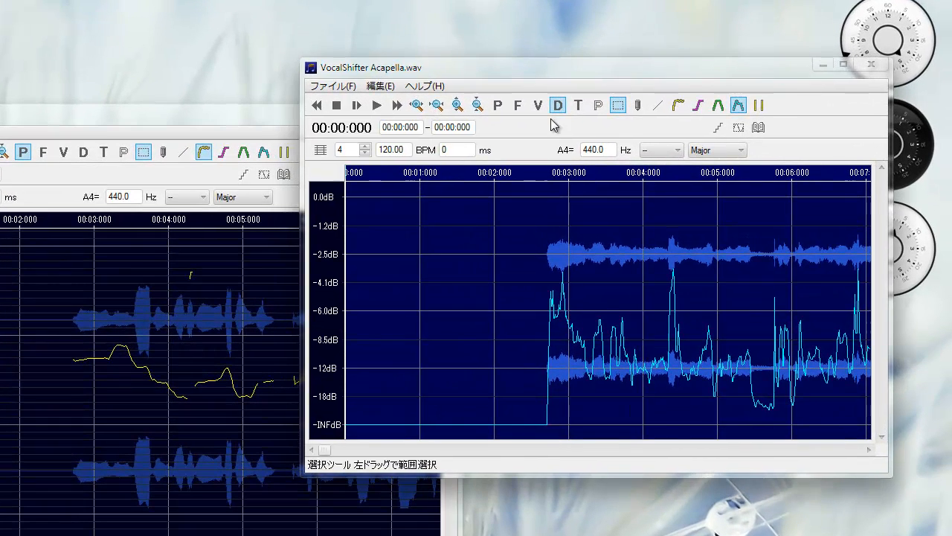
pyautogui.click(496, 104)
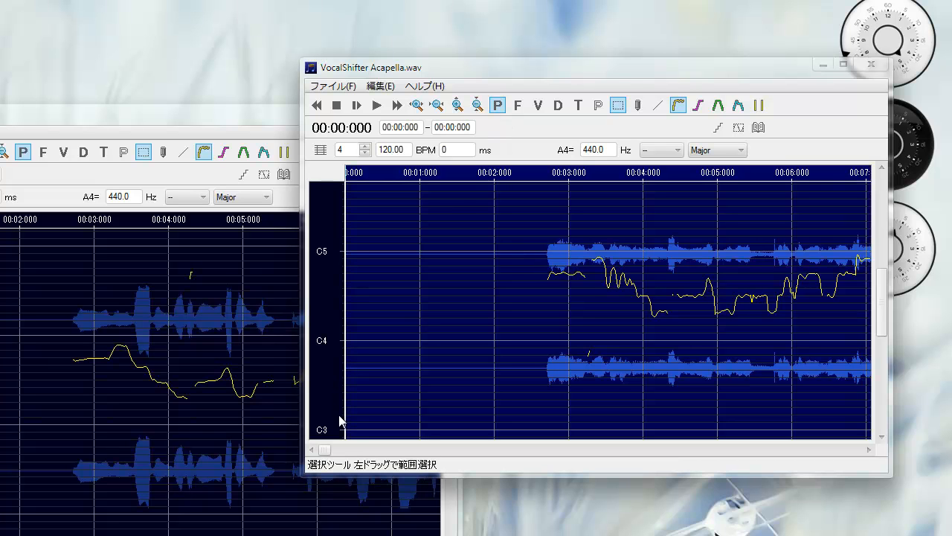
pyautogui.click(165, 111)
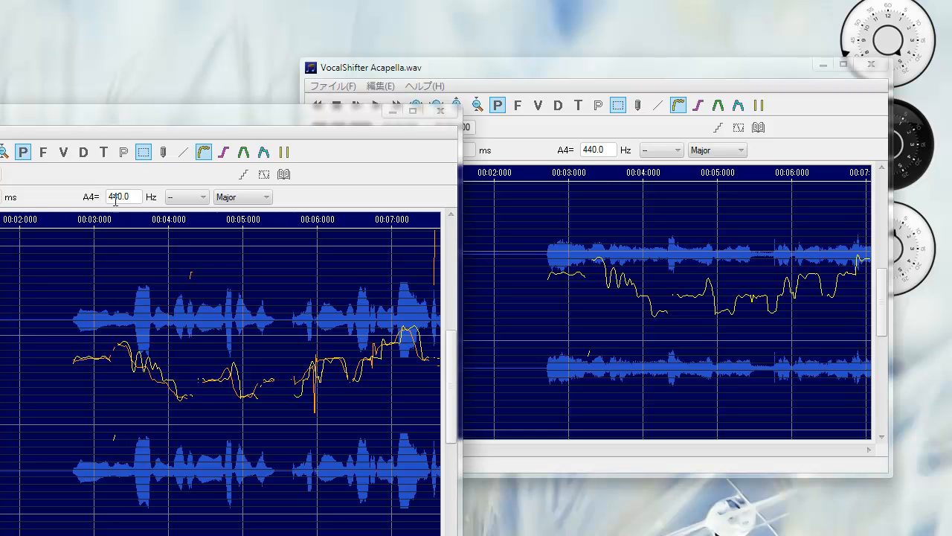
# Copy the dynamics curve of Acapella.wav and paste it onto the dynamics curve of VOCALOID.wav
pyautogui.click(83, 152)
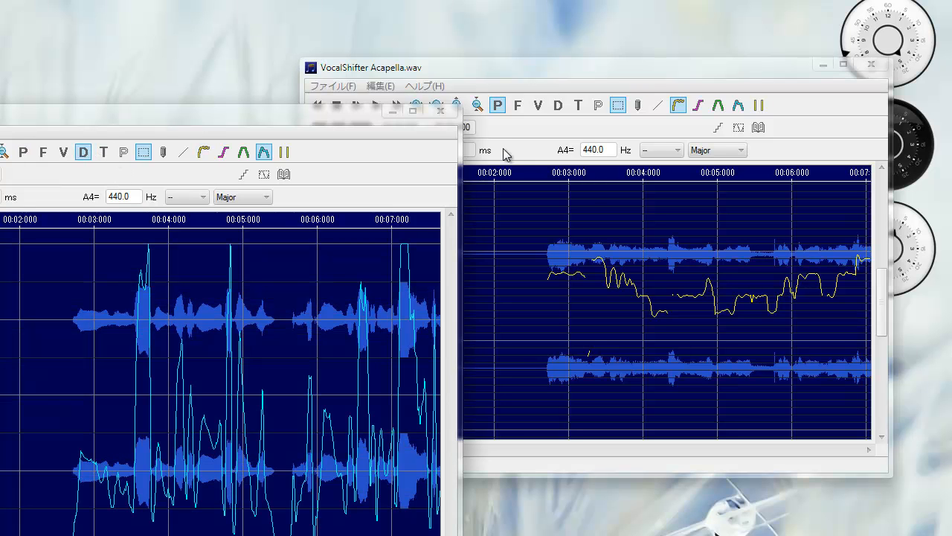
pyautogui.click(559, 106)
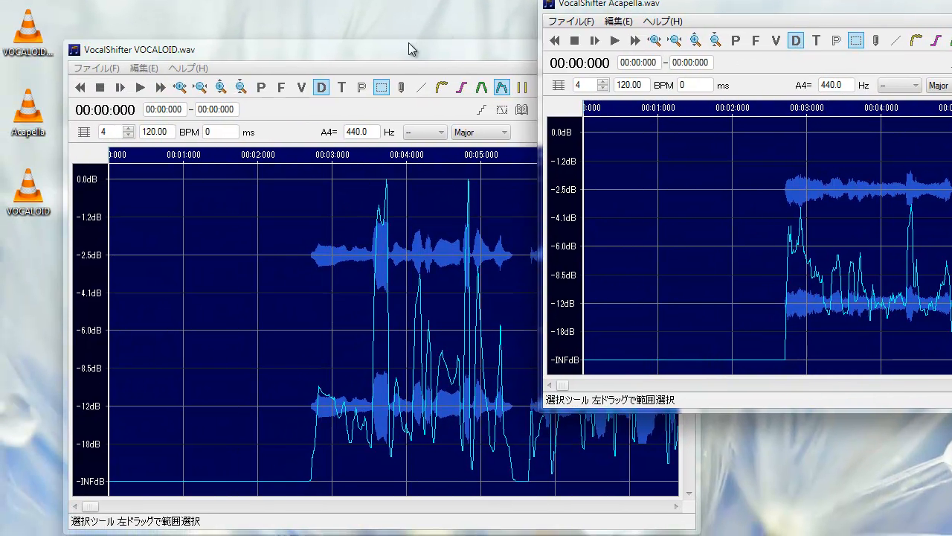
pyautogui.click(408, 43)
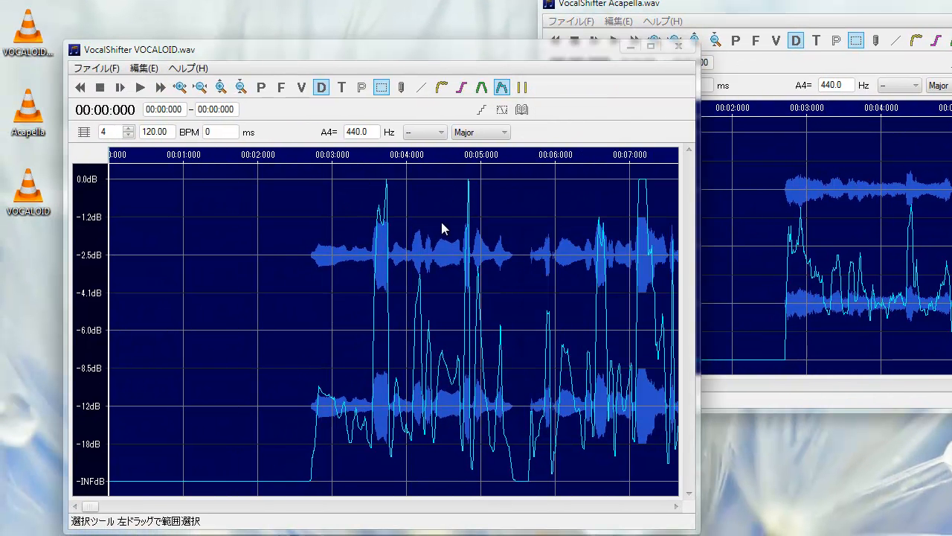
pyautogui.hotkey('ctrl', 'v')
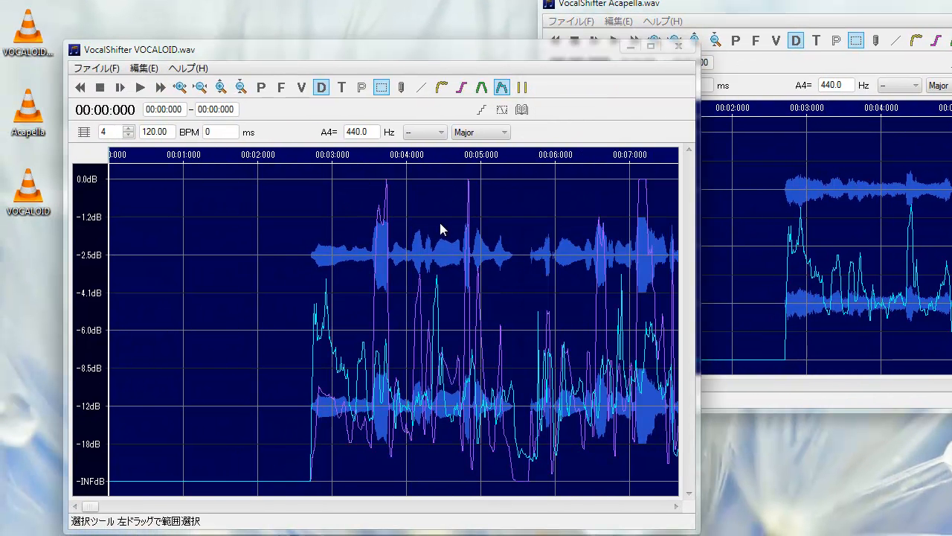
# Return VOCALOID.wav to its pitch curve and maximize its window
pyautogui.click(262, 87)
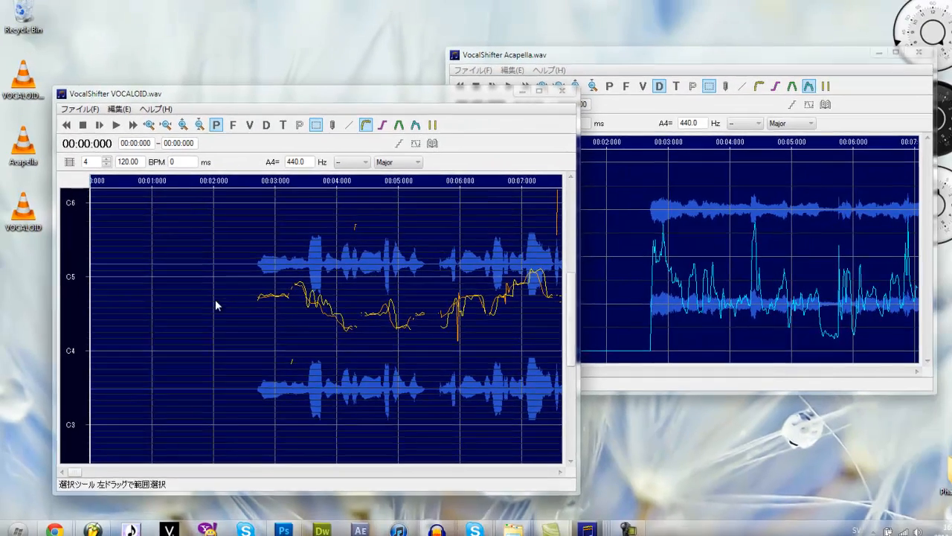
pyautogui.click(252, 299)
pyautogui.click(850, 62)
pyautogui.moveTo(425, 105); pyautogui.dragTo(559, 2)
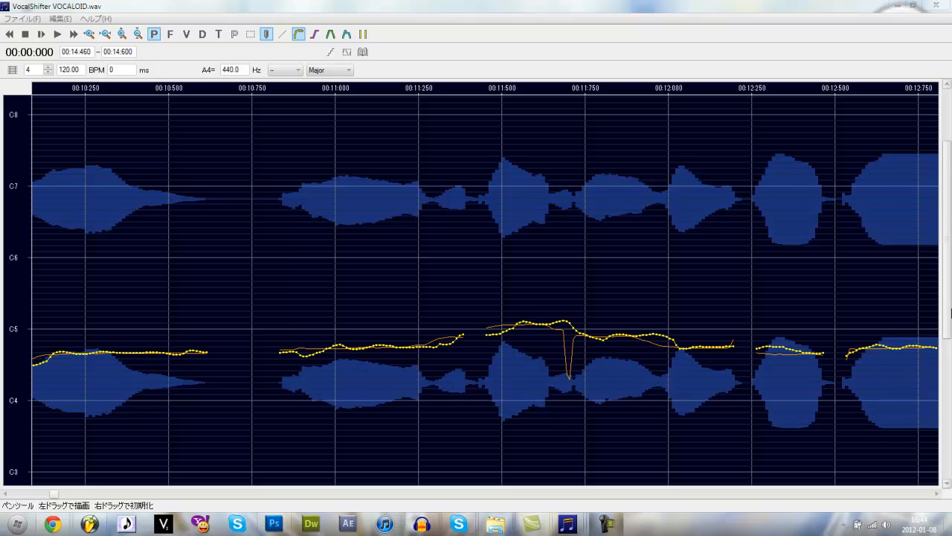
# Redraw the VOCALOID pitch curve slightly lower with the pen tool at about 13.3 s, where the note falls
pyautogui.scroll(-4, 951, 314)
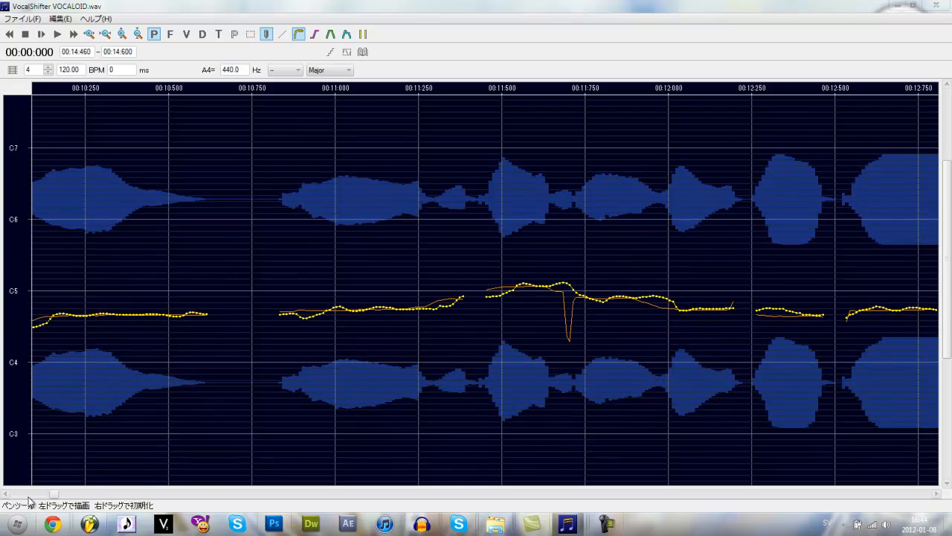
pyautogui.moveTo(54, 494); pyautogui.dragTo(79, 485)
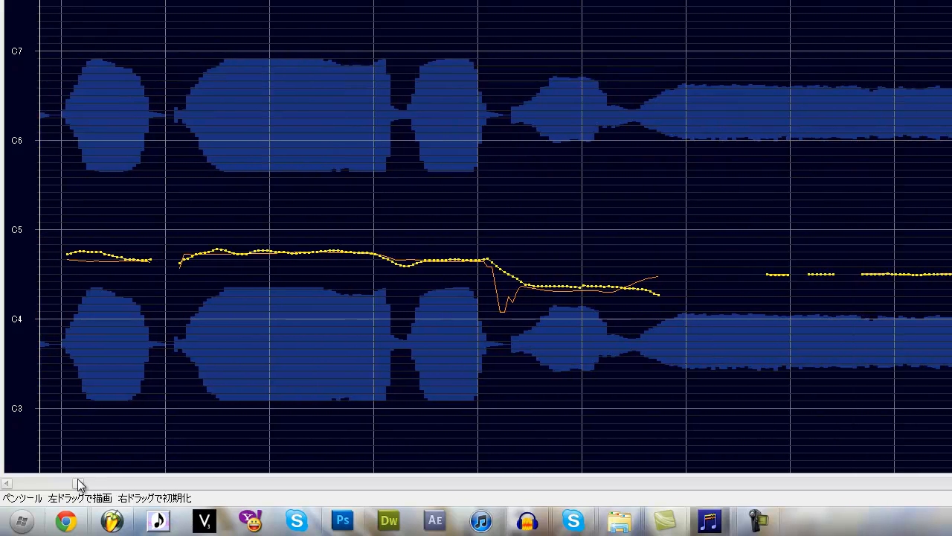
pyautogui.click(209, 2)
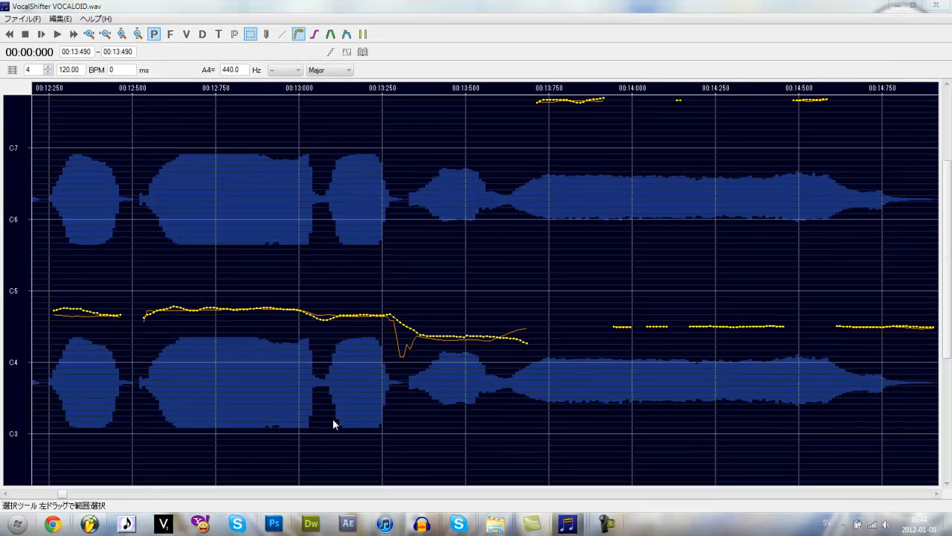
pyautogui.click(266, 35)
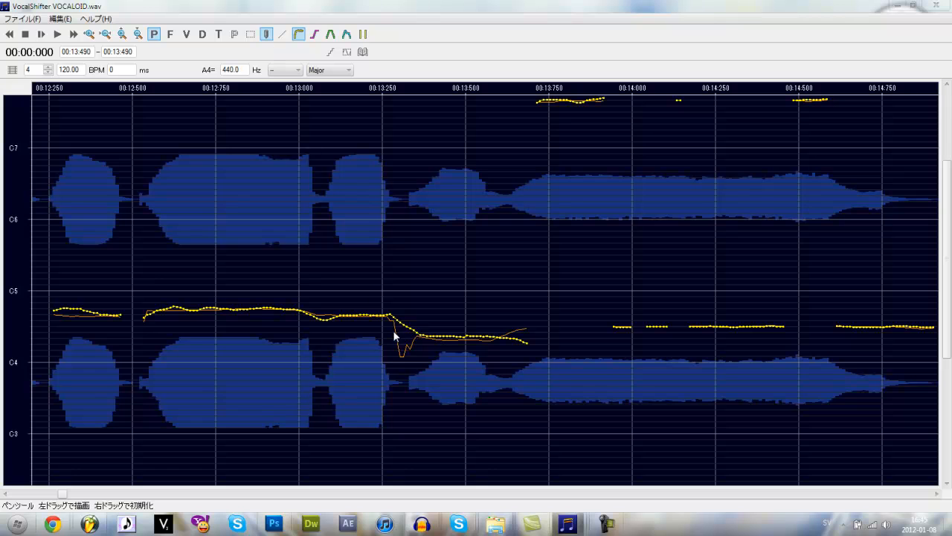
pyautogui.moveTo(390, 319); pyautogui.dragTo(402, 326)
pyautogui.click(251, 34)
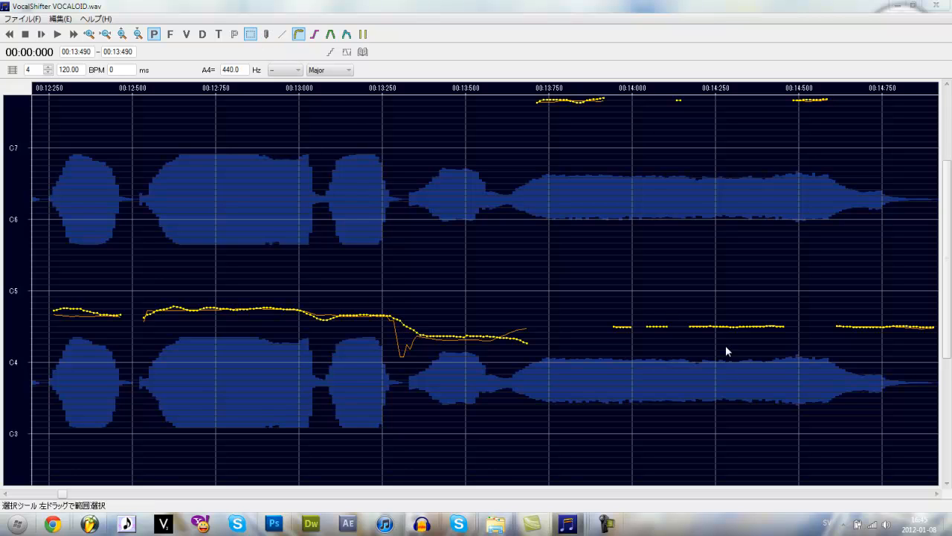
# Examine the VOCALOID pitch curve from about 15.5 s to 20.9 s for places where it departs from the original pitch
pyautogui.moveTo(61, 495); pyautogui.dragTo(74, 497)
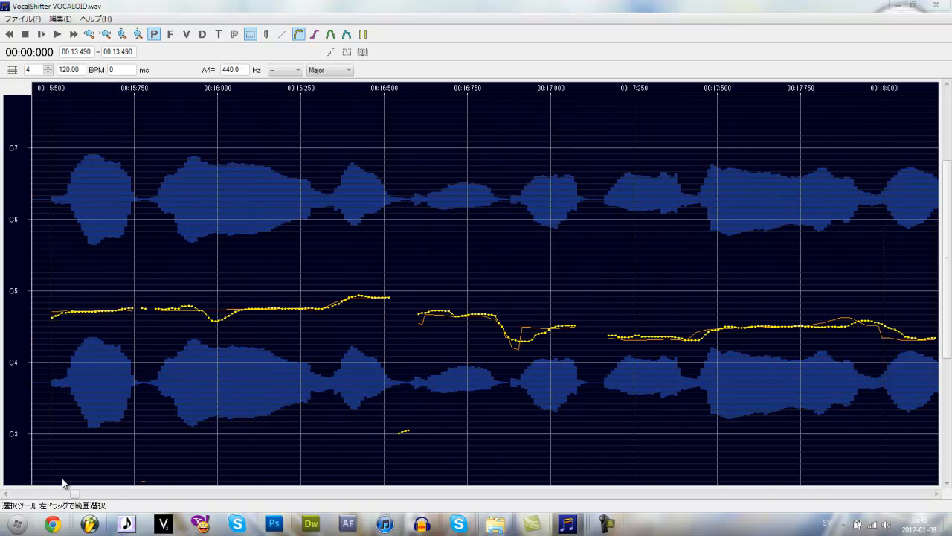
pyautogui.moveTo(137, 290); pyautogui.dragTo(147, 483)
pyautogui.click(194, 455)
pyautogui.click(938, 493)
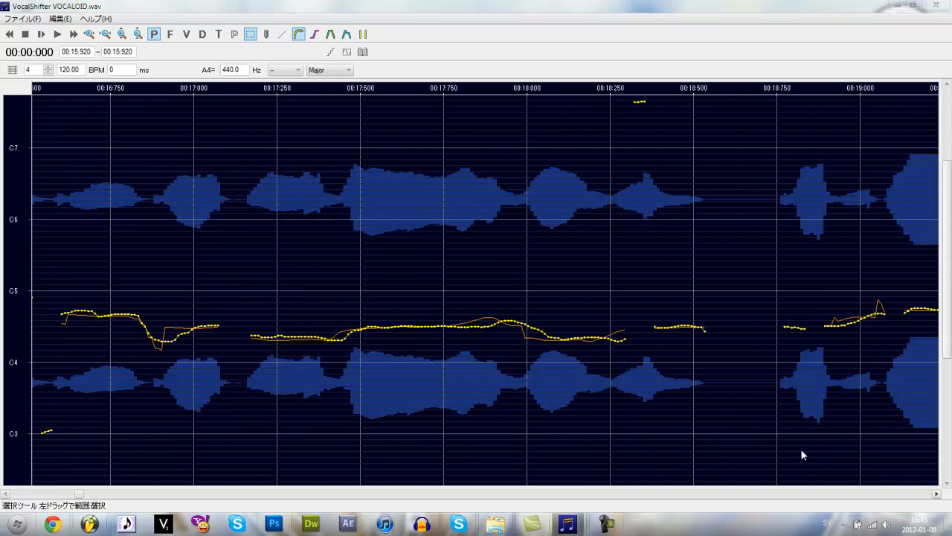
pyautogui.scroll(3, 791, 435)
pyautogui.scroll(-7, 793, 430)
pyautogui.moveTo(947, 266)
pyautogui.mouseDown()
pyautogui.moveTo(947, 242)
pyautogui.moveTo(934, 400)
pyautogui.moveTo(949, 262)
pyautogui.mouseUp()
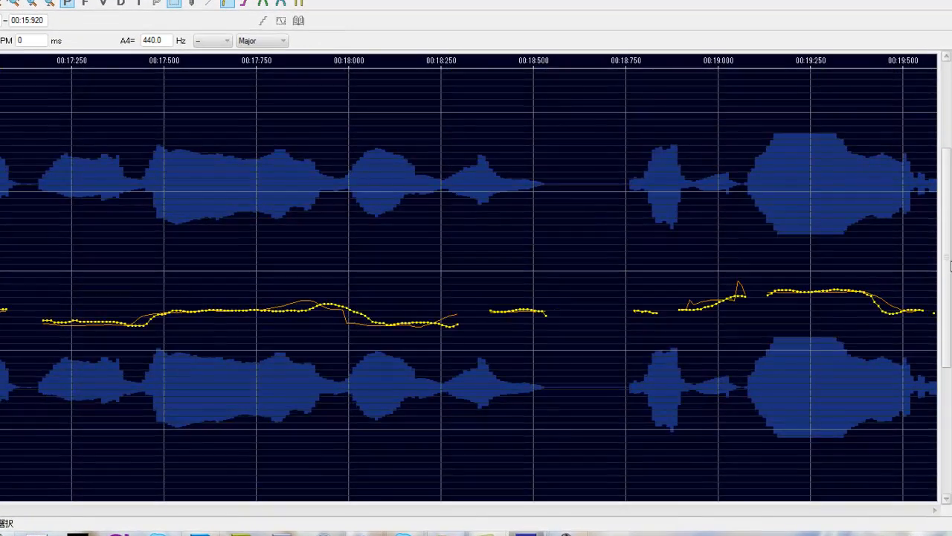
pyautogui.click(936, 511)
pyautogui.moveTo(936, 514); pyautogui.dragTo(936, 514)
pyautogui.click(936, 511)
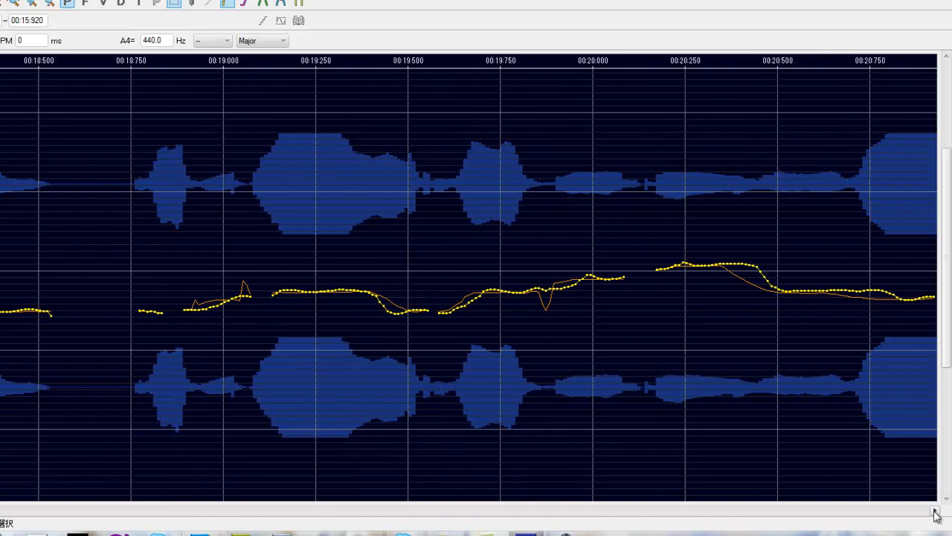
# Redraw the pitch curve with the pen tool between about 18.9 and 19.1 s to follow the original pitch more closely
pyautogui.click(936, 512)
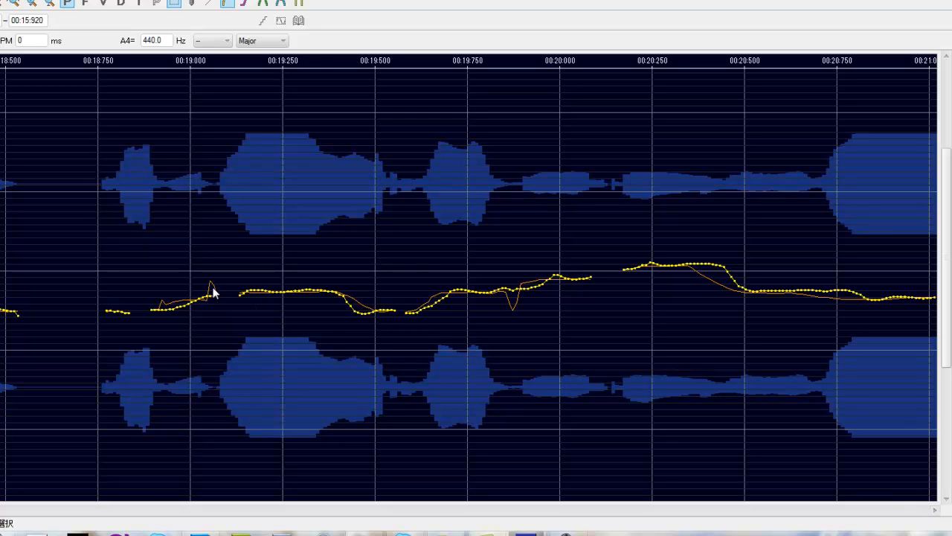
pyautogui.click(193, 2)
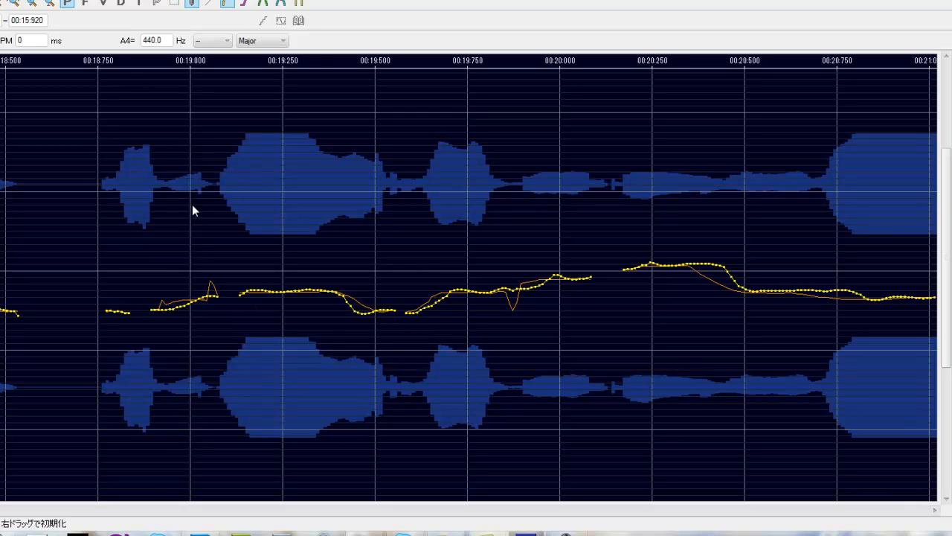
pyautogui.moveTo(159, 311); pyautogui.dragTo(217, 291)
# Redraw the dip in the VOCALOID pitch curve at about 24.03 to 24.1 s with the pen tool, close to the original pitch
pyautogui.click(935, 510)
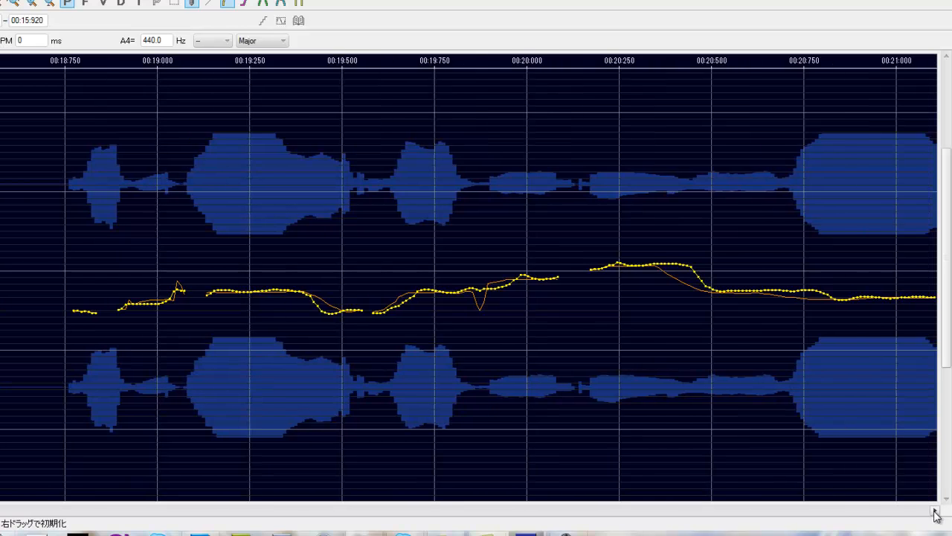
pyautogui.click(935, 511)
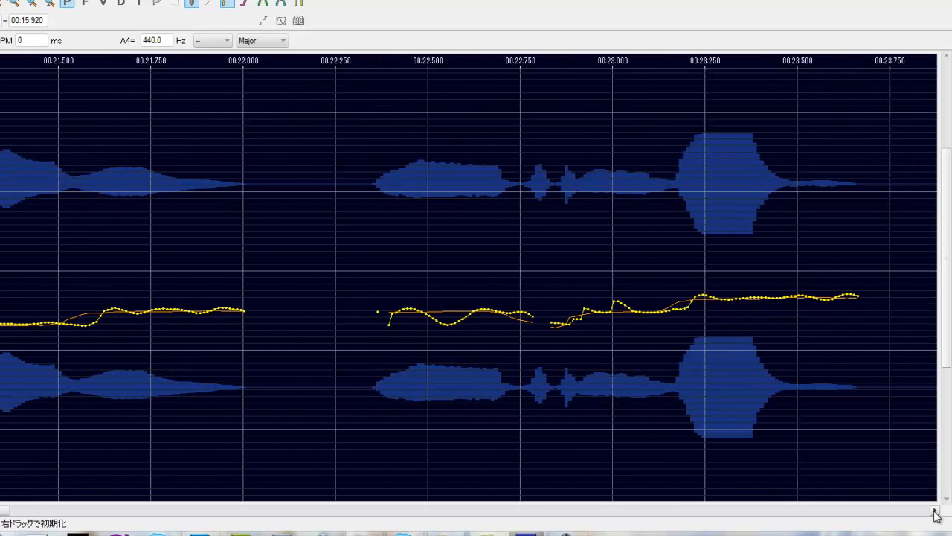
pyautogui.click(936, 511)
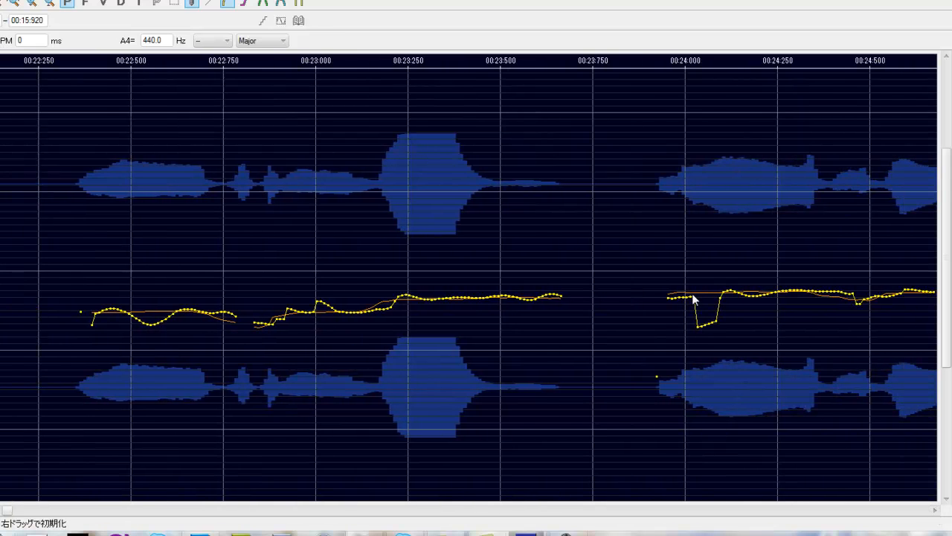
pyautogui.moveTo(696, 297); pyautogui.dragTo(720, 294)
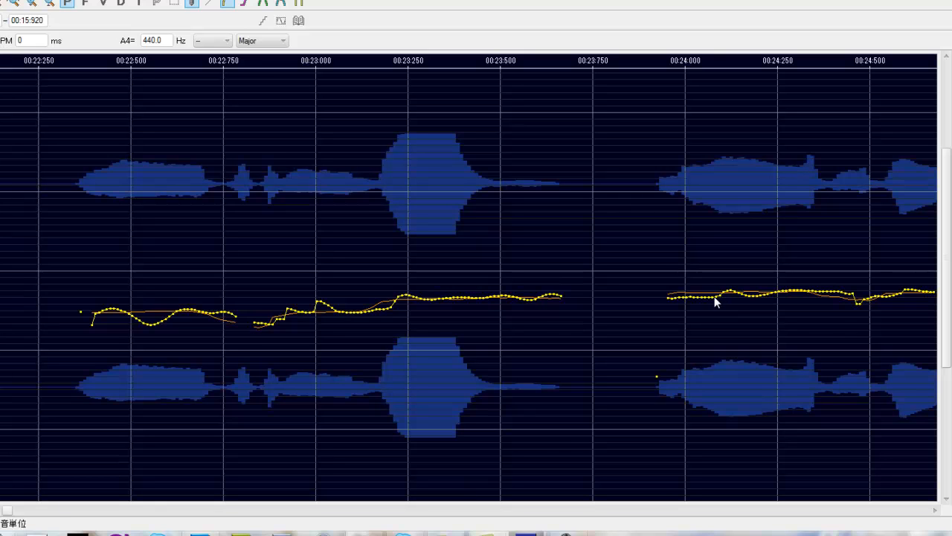
# Draw the pitch curve far below the original pitch between about 23.3 and 23.6 s with the pen tool
pyautogui.moveTo(409, 299)
pyautogui.mouseDown()
pyautogui.moveTo(444, 310)
pyautogui.moveTo(517, 307)
pyautogui.mouseUp()
pyautogui.moveTo(440, 390); pyautogui.dragTo(528, 390)
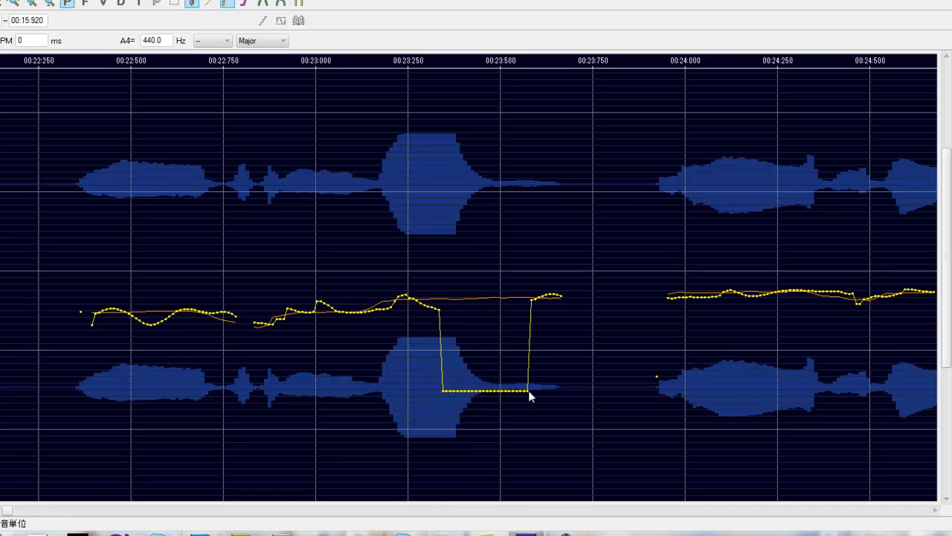
pyautogui.moveTo(364, 533)
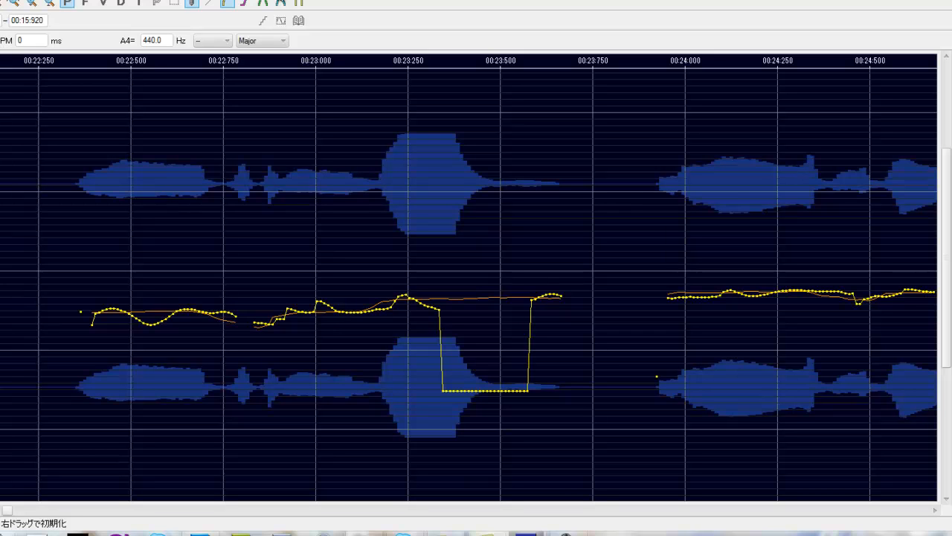
pyautogui.moveTo(949, 207); pyautogui.dragTo(948, 258)
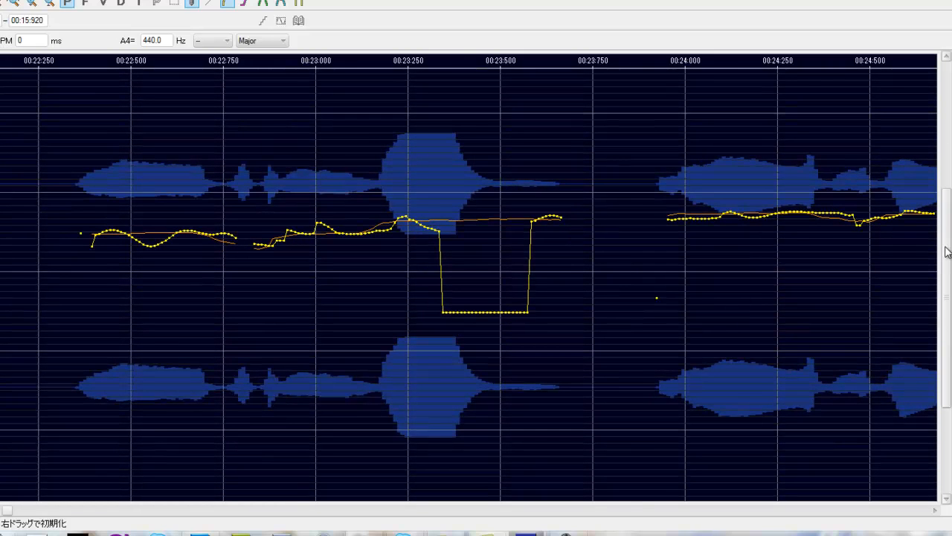
# Undo the pen strokes that pulled the pitch curve down between about 23.3 and 23.6 s
pyautogui.click(0, 0)
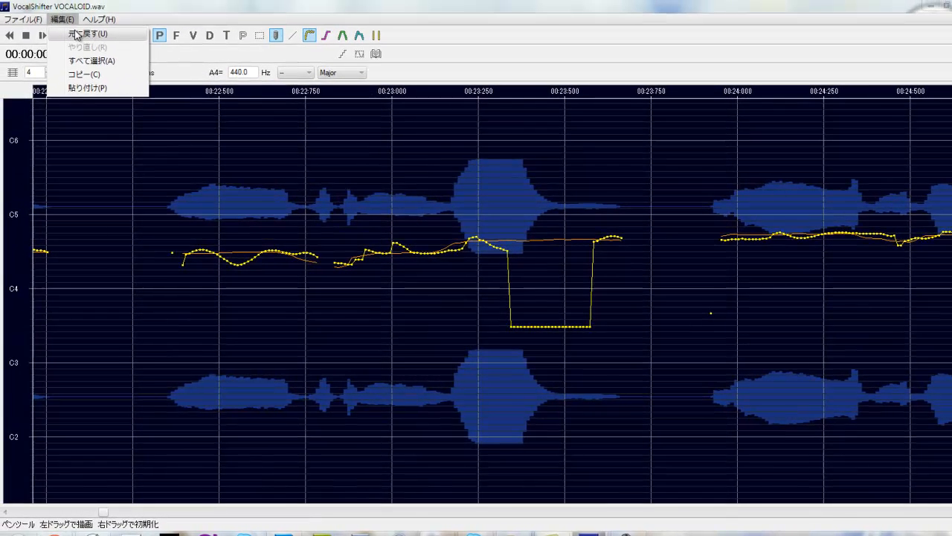
pyautogui.click(30, 0)
pyautogui.click(70, 20)
pyautogui.click(82, 34)
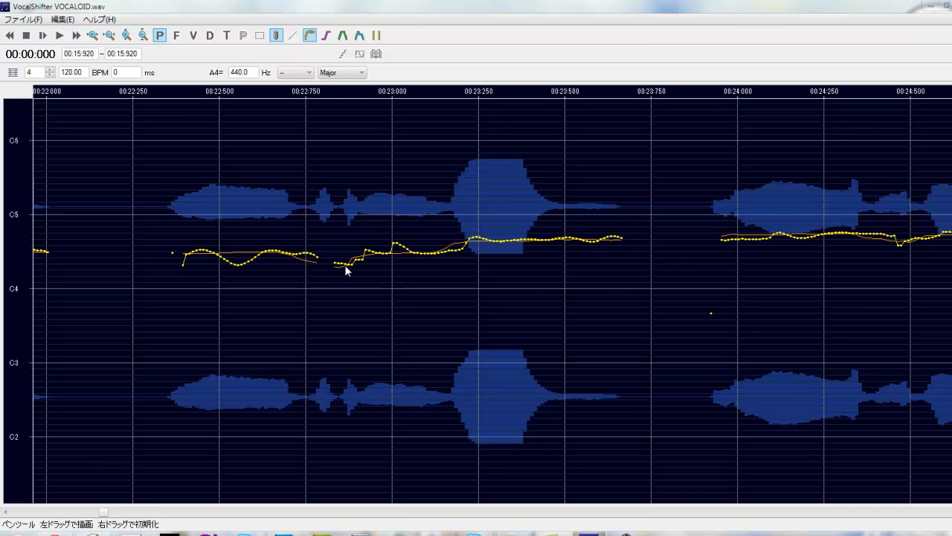
# Select the range from 26.170 to 26.270 s with the selection tool and raise its pitch segment to the original pitch line
pyautogui.moveTo(340, 265); pyautogui.dragTo(408, 250)
pyautogui.moveTo(104, 512); pyautogui.dragTo(117, 515)
pyautogui.moveTo(454, 274)
pyautogui.mouseDown()
pyautogui.moveTo(472, 249)
pyautogui.moveTo(463, 239)
pyautogui.moveTo(408, 240)
pyautogui.mouseUp()
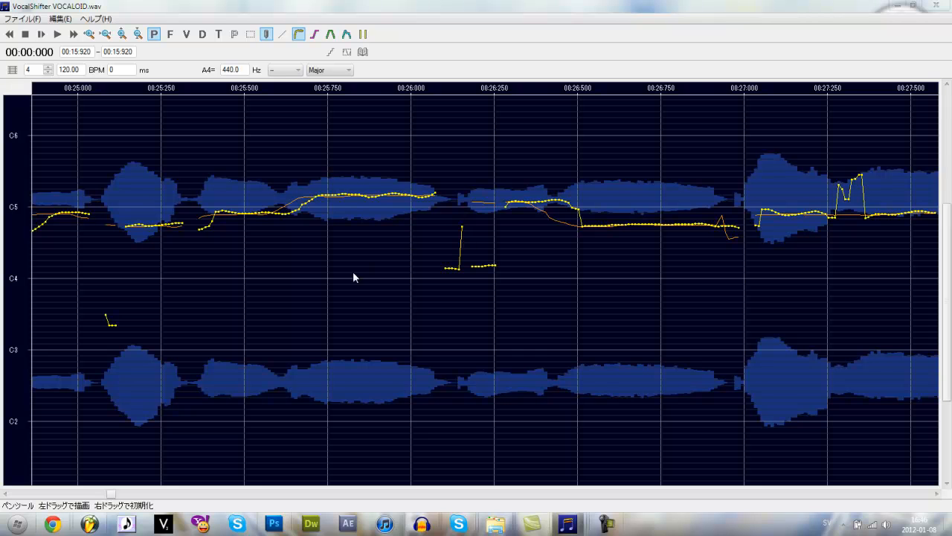
pyautogui.moveTo(110, 494); pyautogui.dragTo(111, 496)
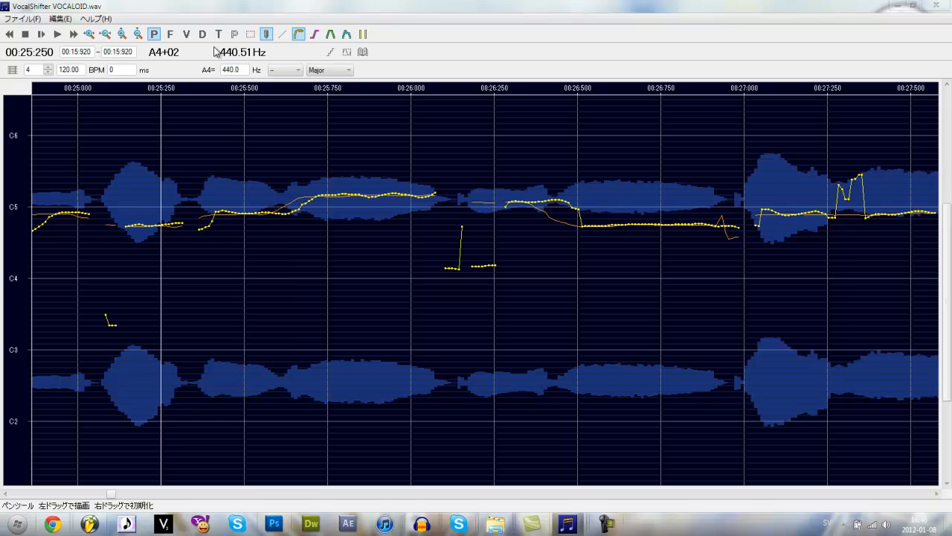
pyautogui.click(251, 35)
pyautogui.moveTo(467, 244); pyautogui.dragTo(487, 207)
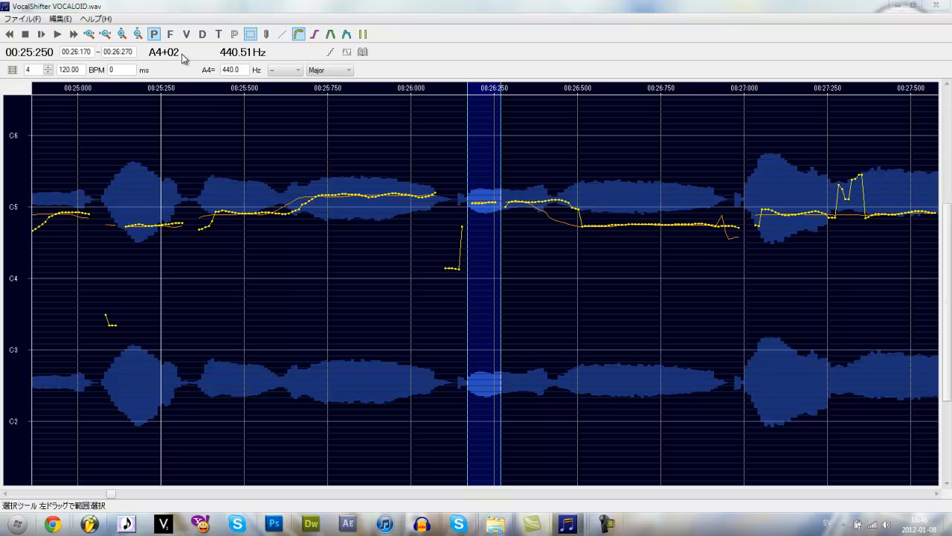
# Bring the stray low pitch points at about 25.1 s up to the original pitch, and flatten the spike at about 27.3 s with the pen tool
pyautogui.click(268, 34)
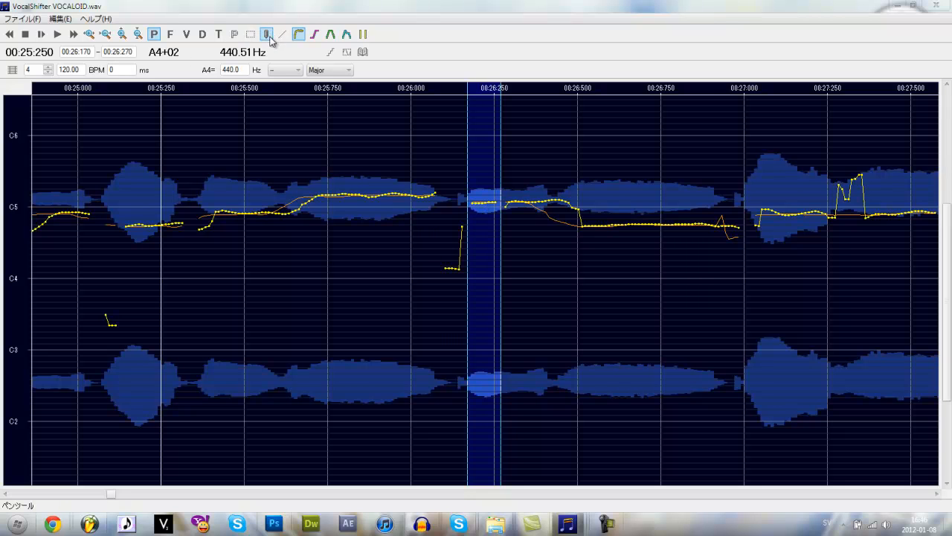
pyautogui.rightClick(107, 223)
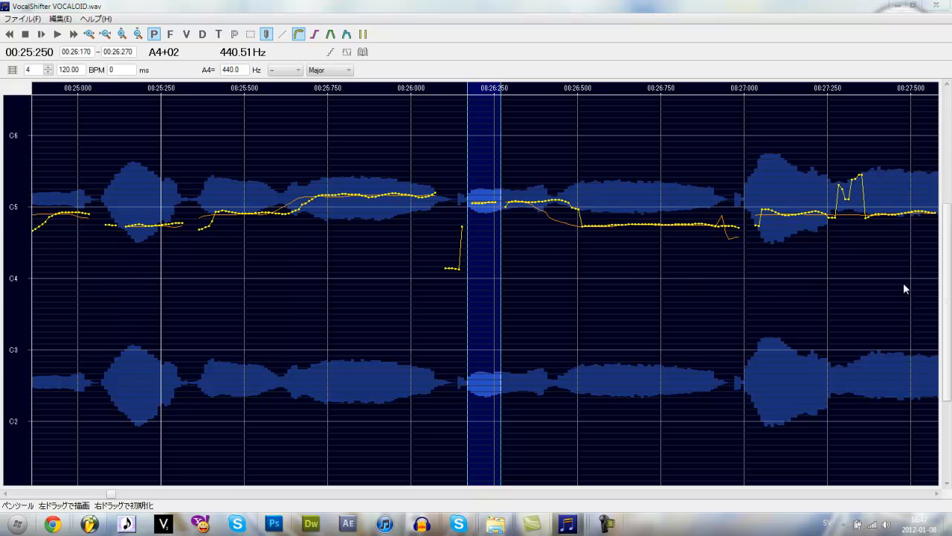
pyautogui.moveTo(839, 216); pyautogui.dragTo(870, 221)
pyautogui.click(938, 493)
pyautogui.click(937, 493)
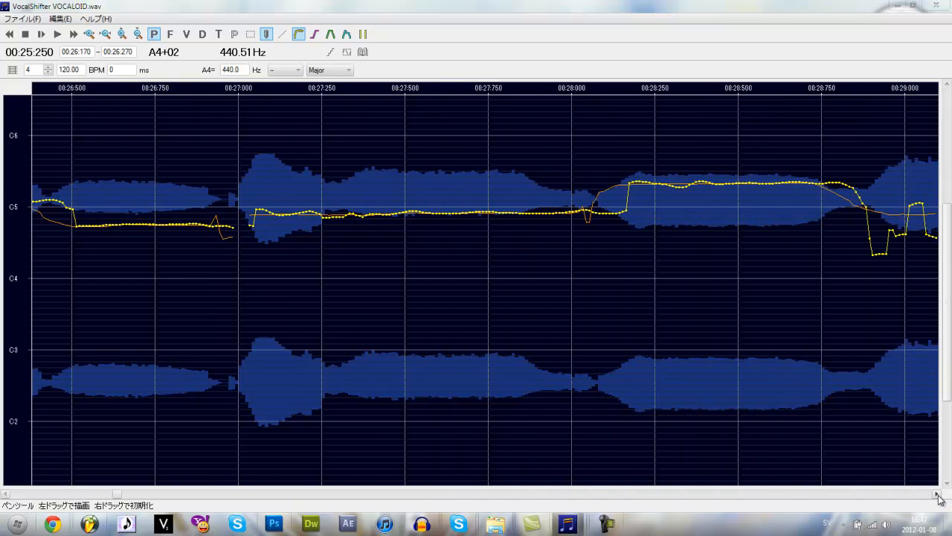
# Export the edited track as a WAV file named Example on the Desktop
pyautogui.click(35, 18)
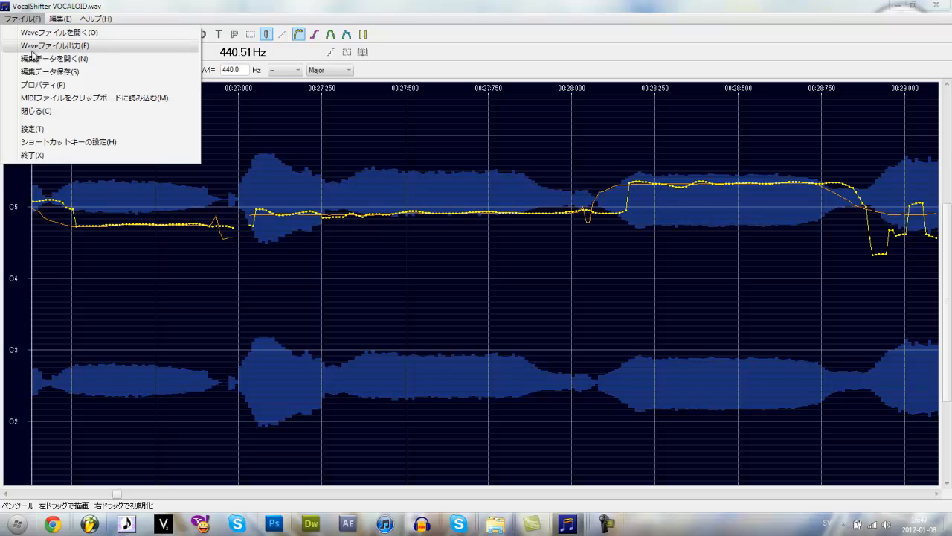
pyautogui.click(32, 48)
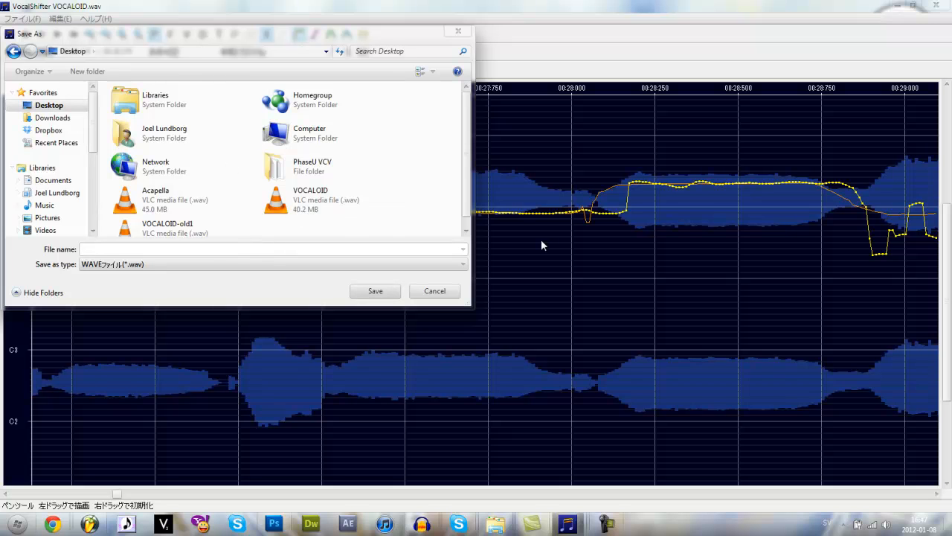
pyautogui.write('Example')
pyautogui.press('Return')
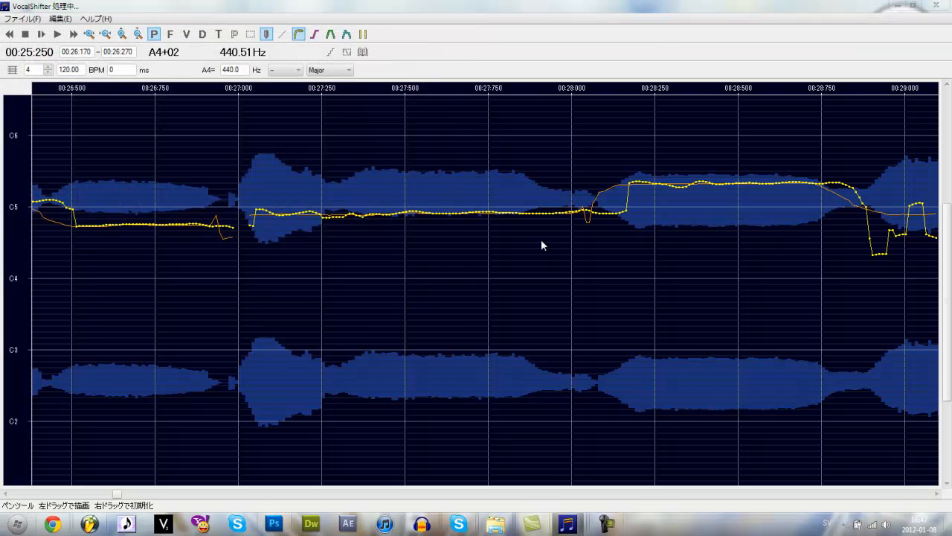